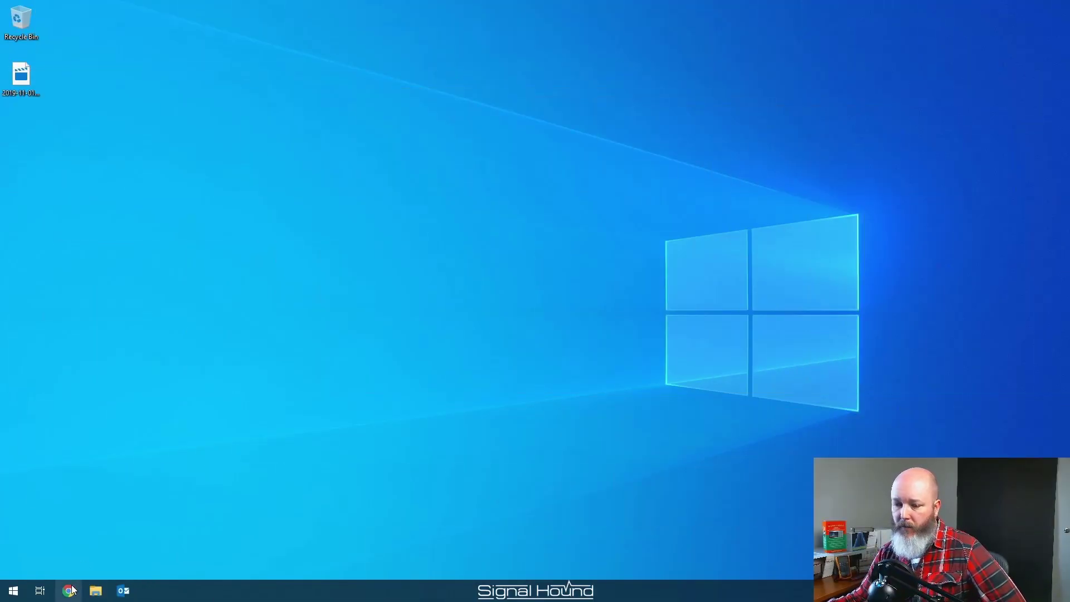
Download the 64-bit Spike package from signalhound.com/spike in Chrome.
click(69, 590)
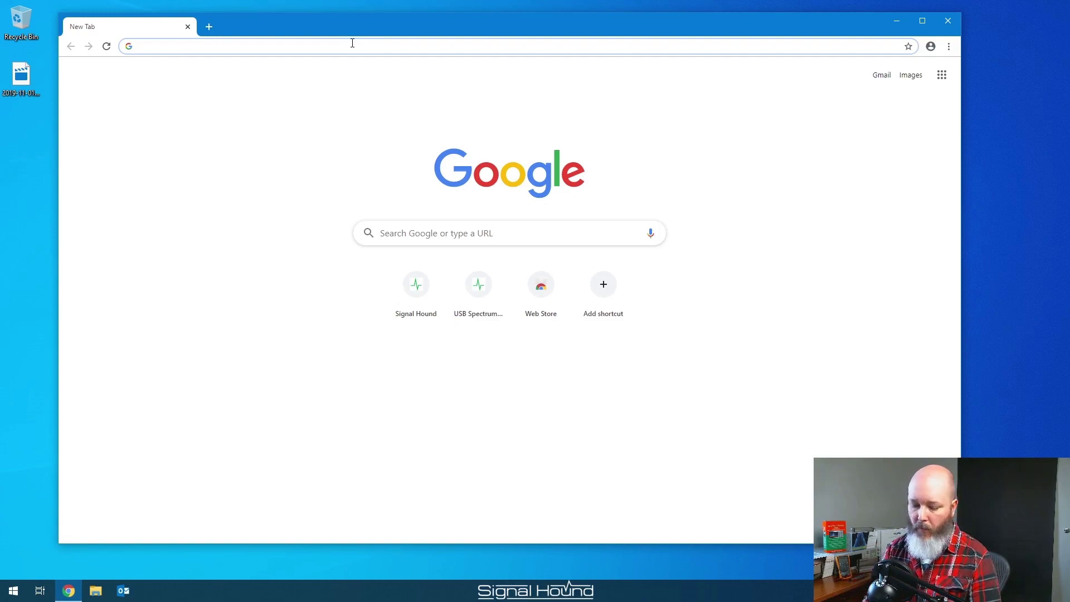
text(signalhound.com)
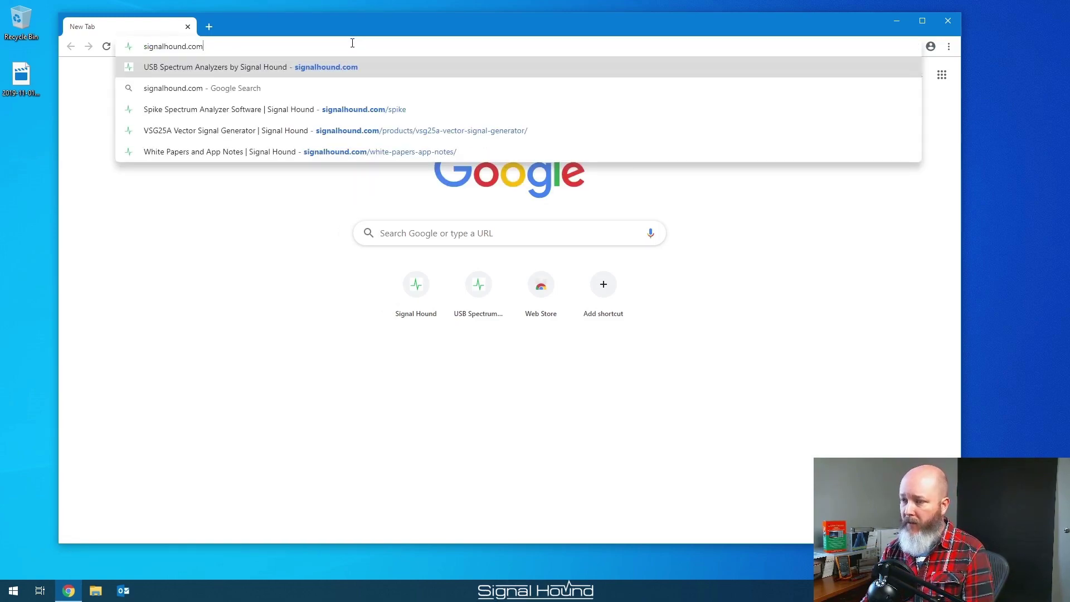
text(/spike)
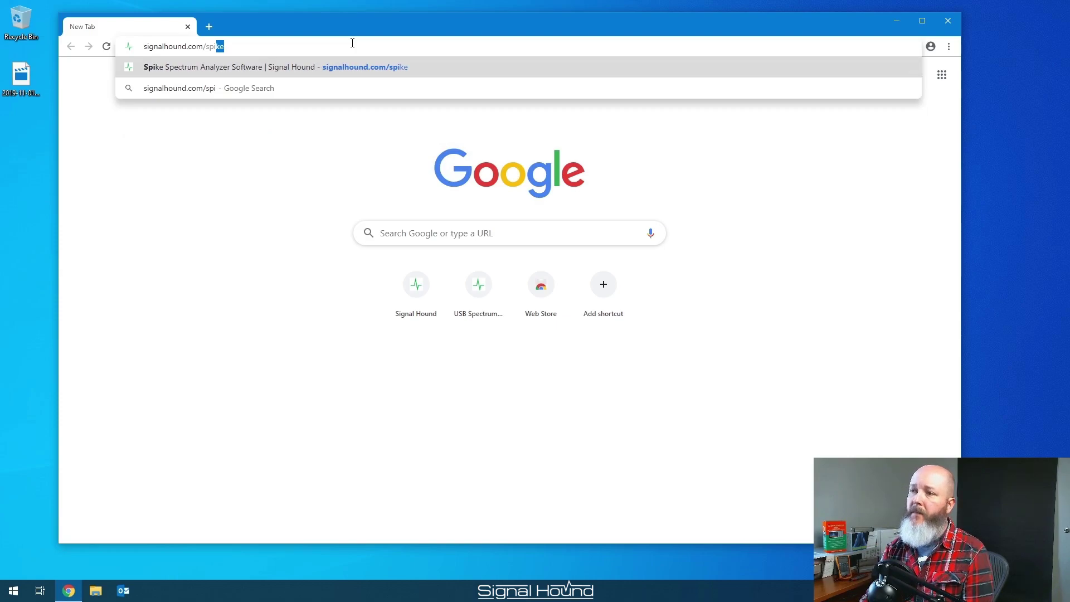
key(Return)
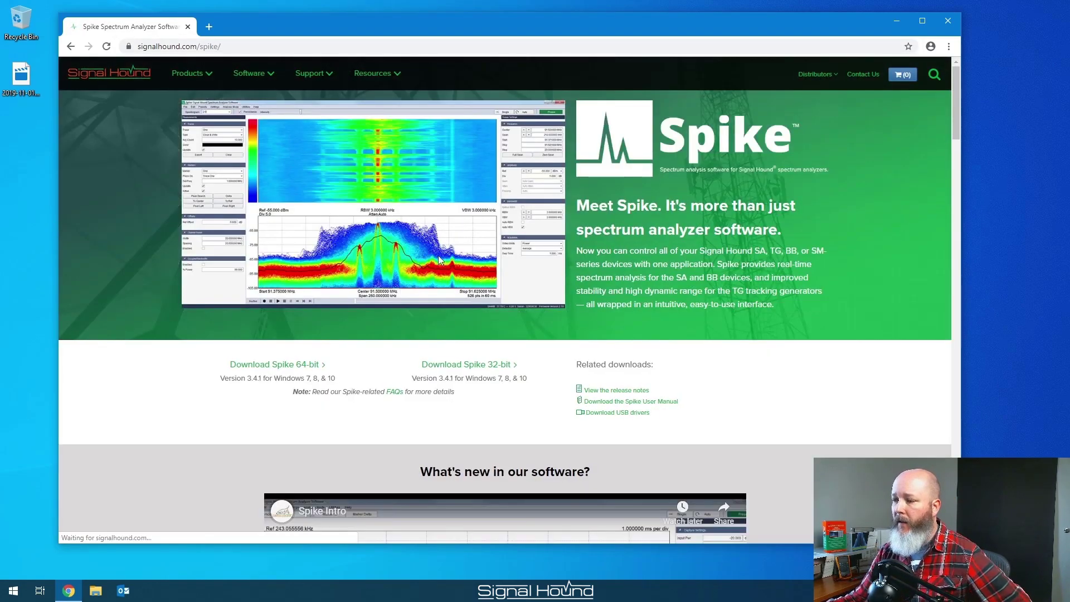
click(289, 366)
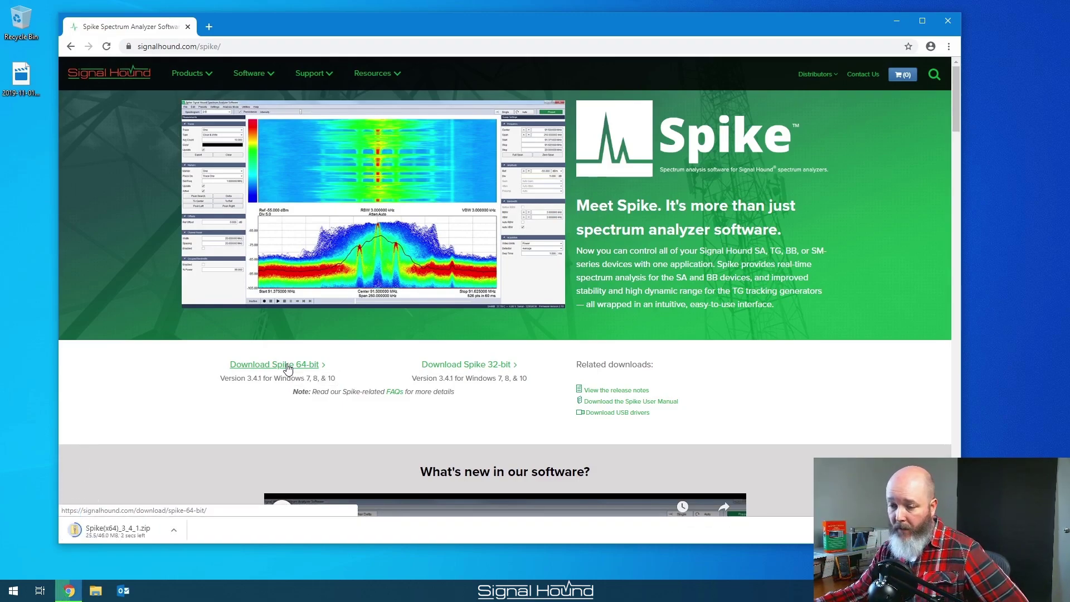
click(172, 532)
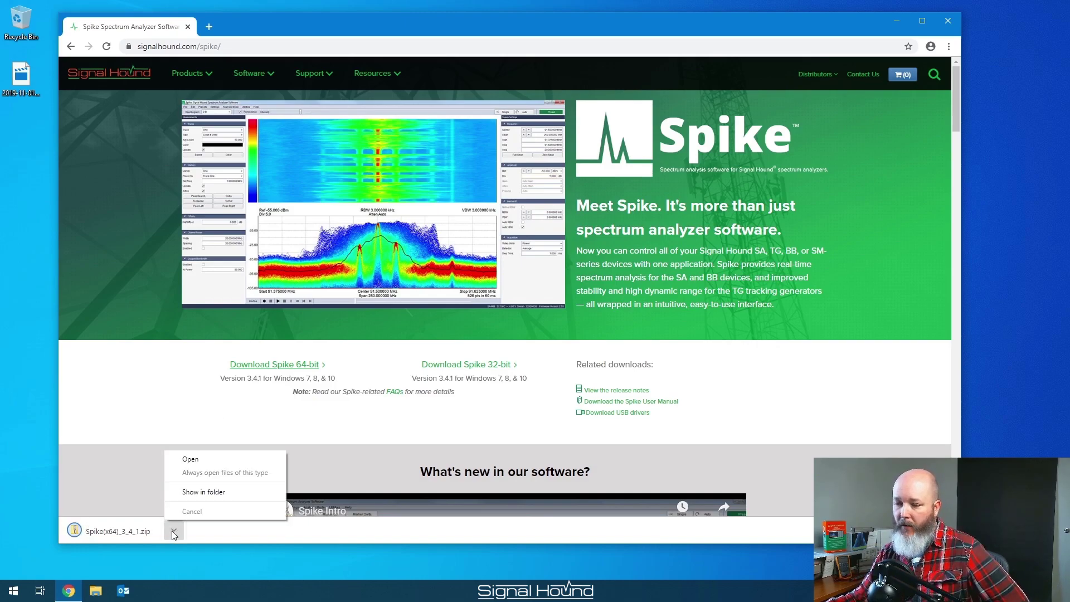
Extract all files from the downloaded Spike zip in File Explorer.
click(203, 492)
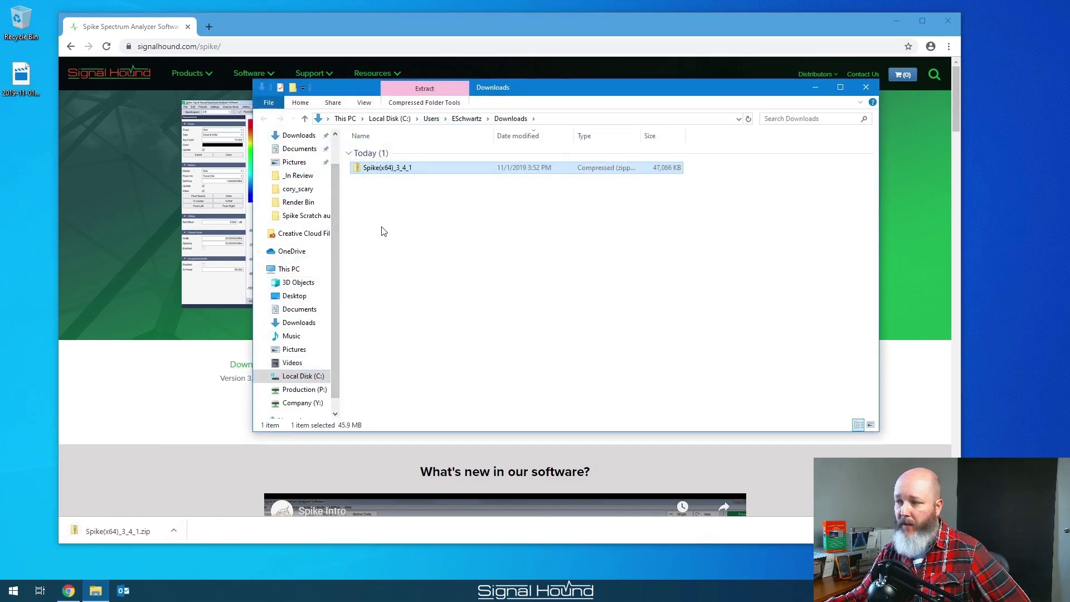
right_click(389, 170)
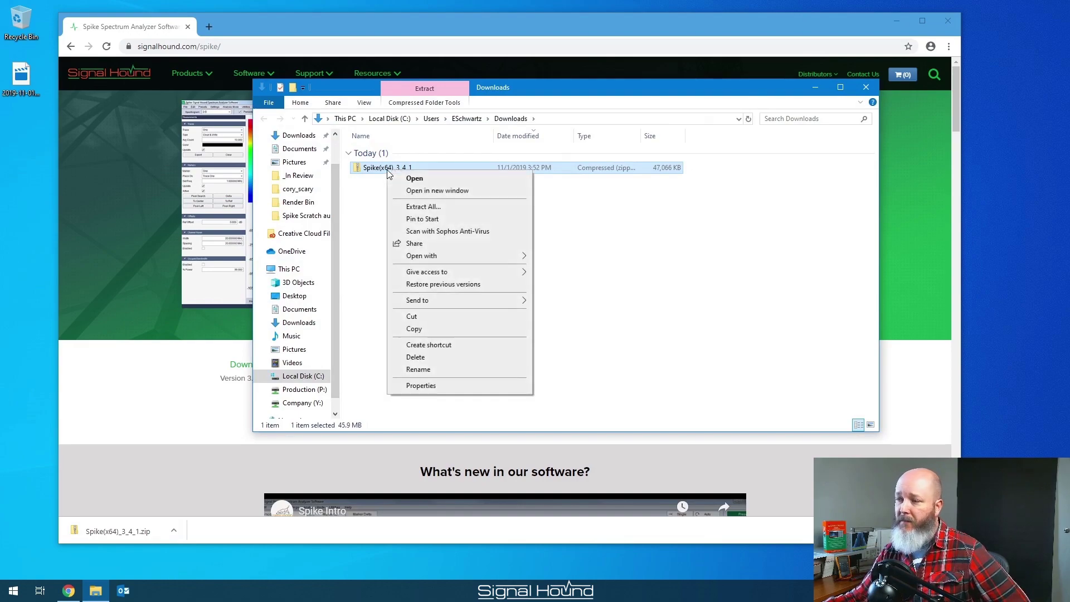
click(414, 205)
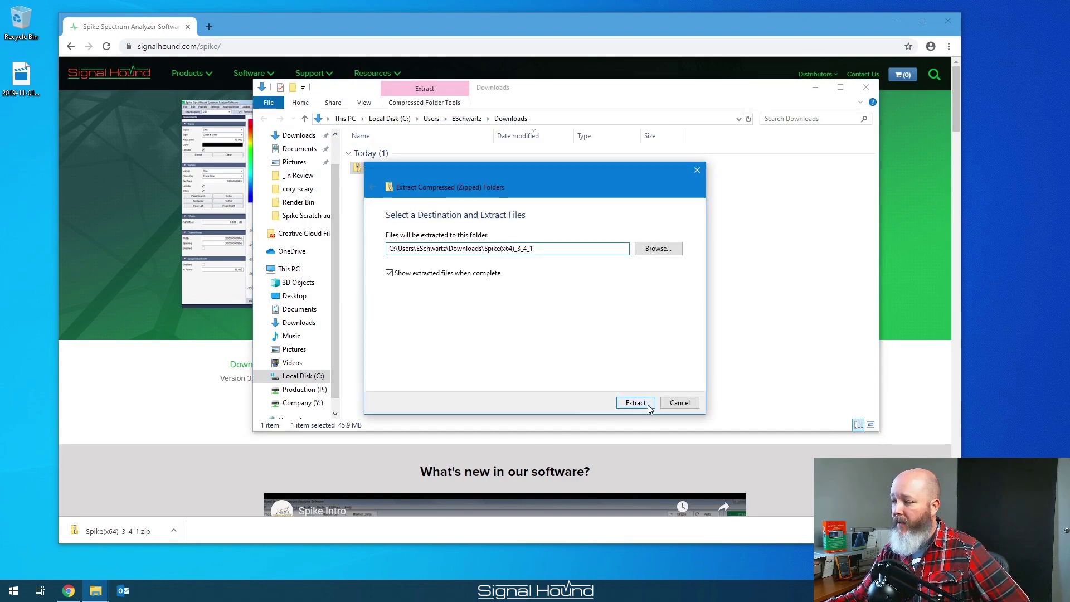
click(635, 403)
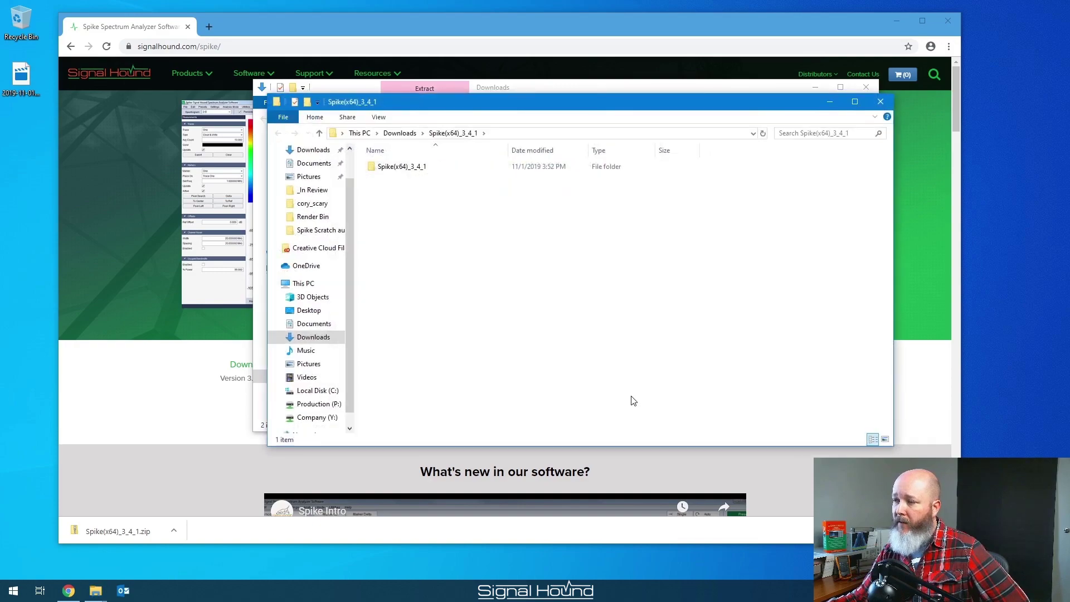
Locate the Spike Installer (x64) inside the extracted folder.
double_click(402, 167)
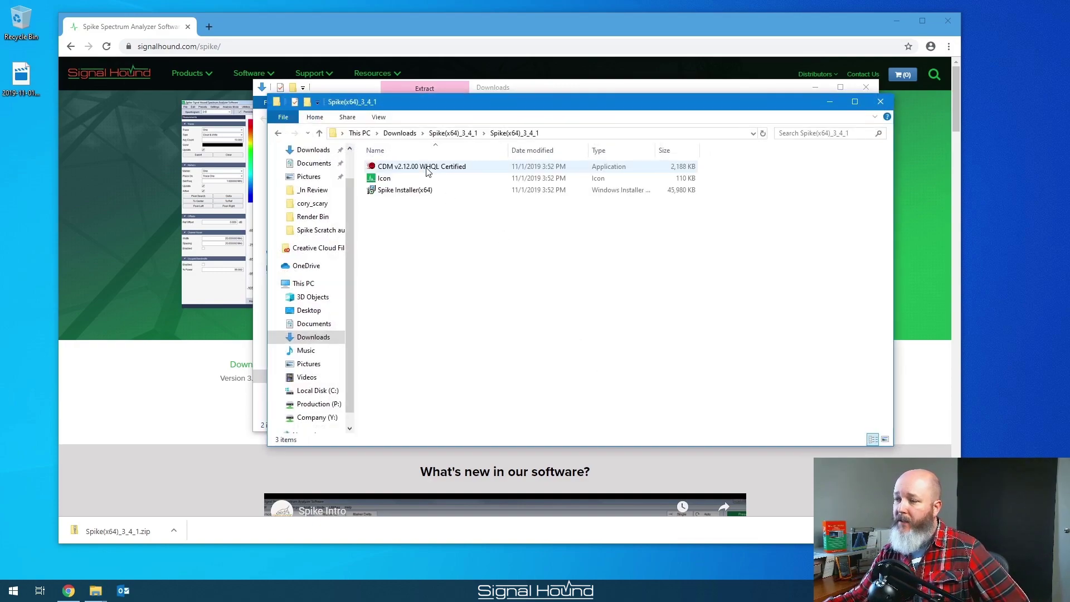
click(397, 190)
Run the Spike installer with the default folder and accept the license agreement.
double_click(399, 190)
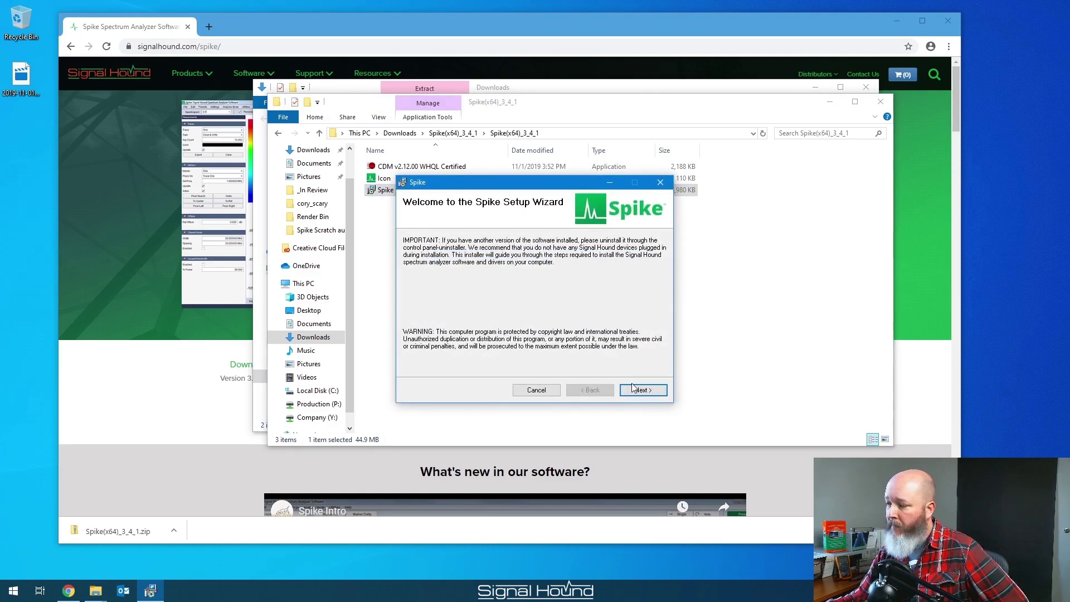
click(642, 391)
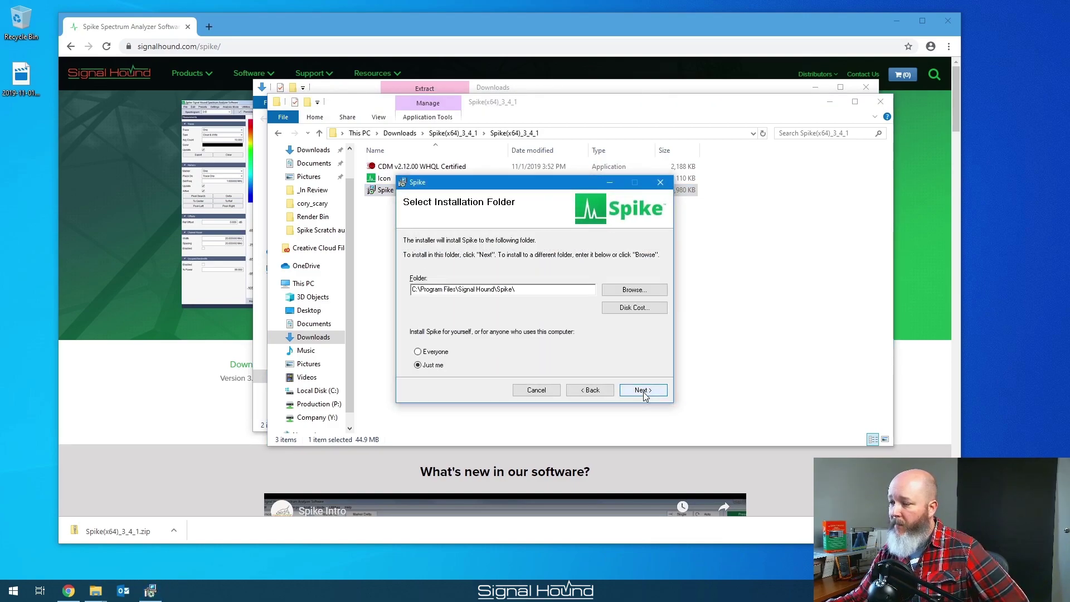
click(643, 391)
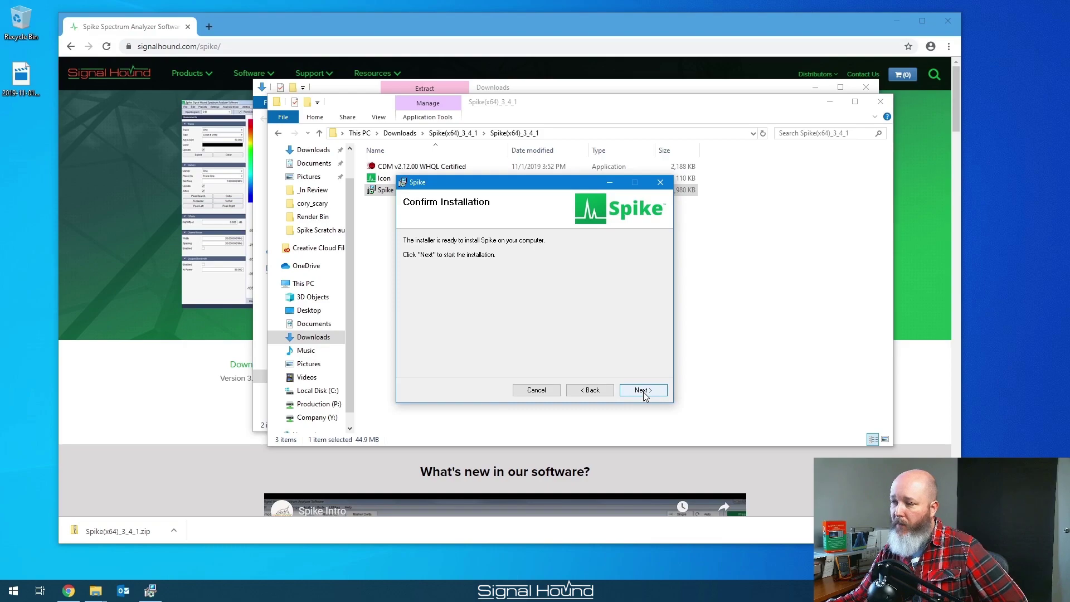
click(643, 390)
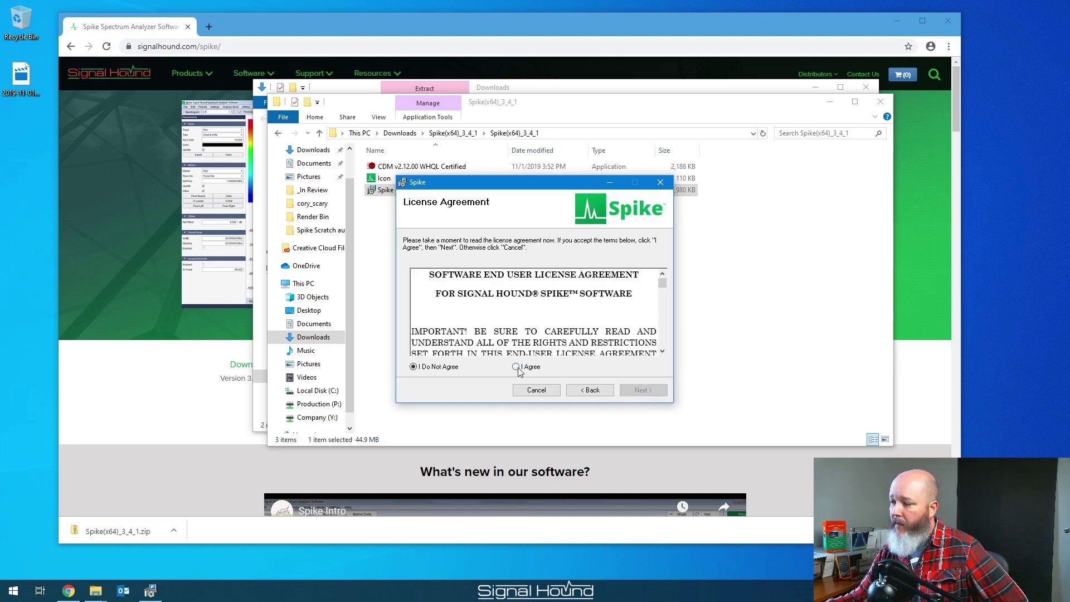
click(517, 367)
click(665, 390)
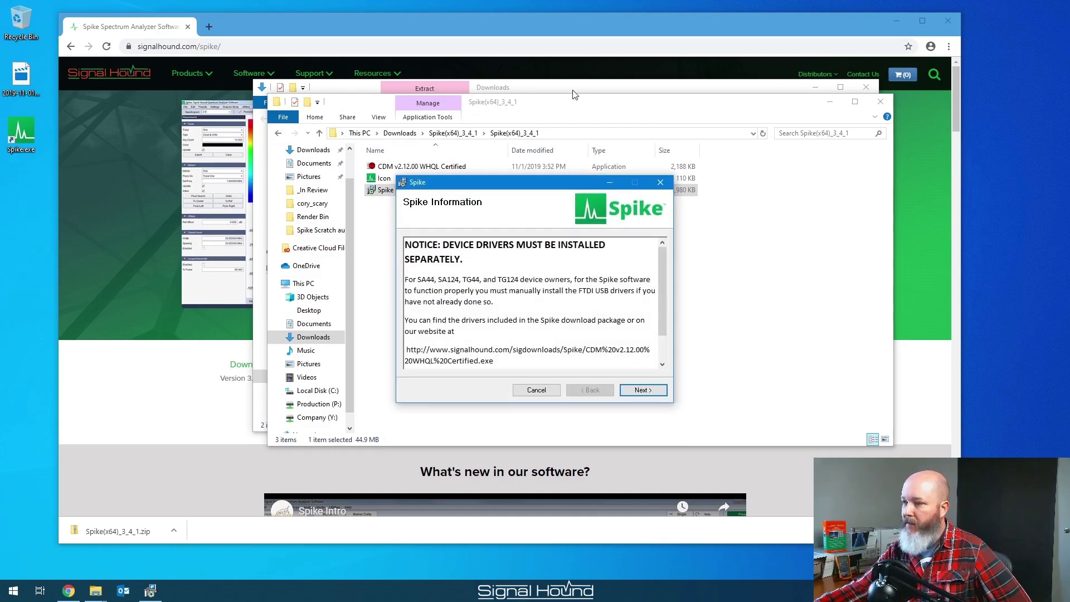
Finish the installation past the information notice and close the Setup Wizard.
drag(556, 185, 564, 144)
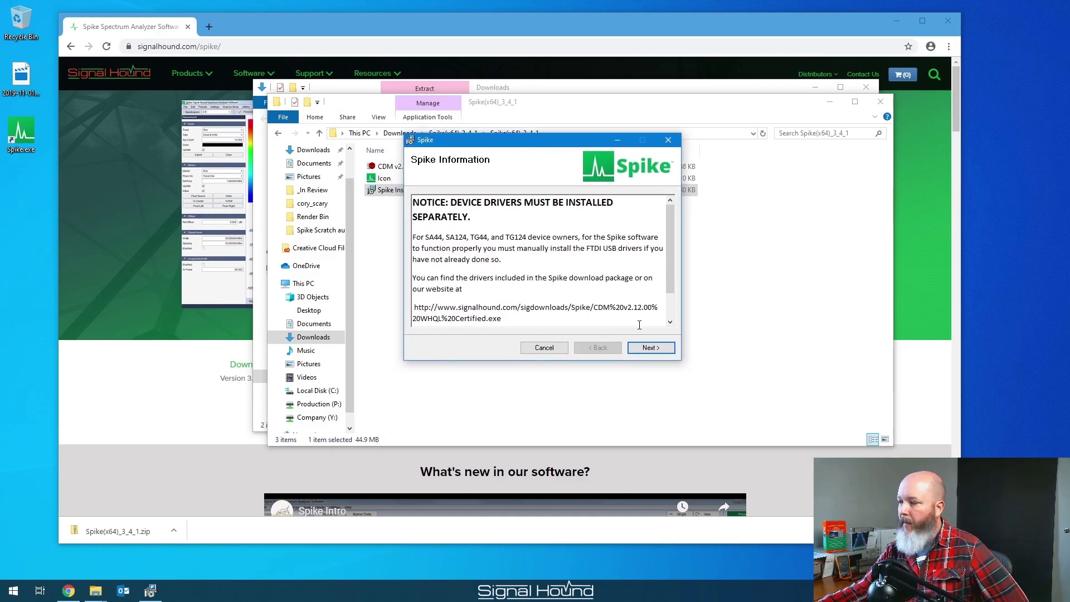
drag(673, 263, 672, 295)
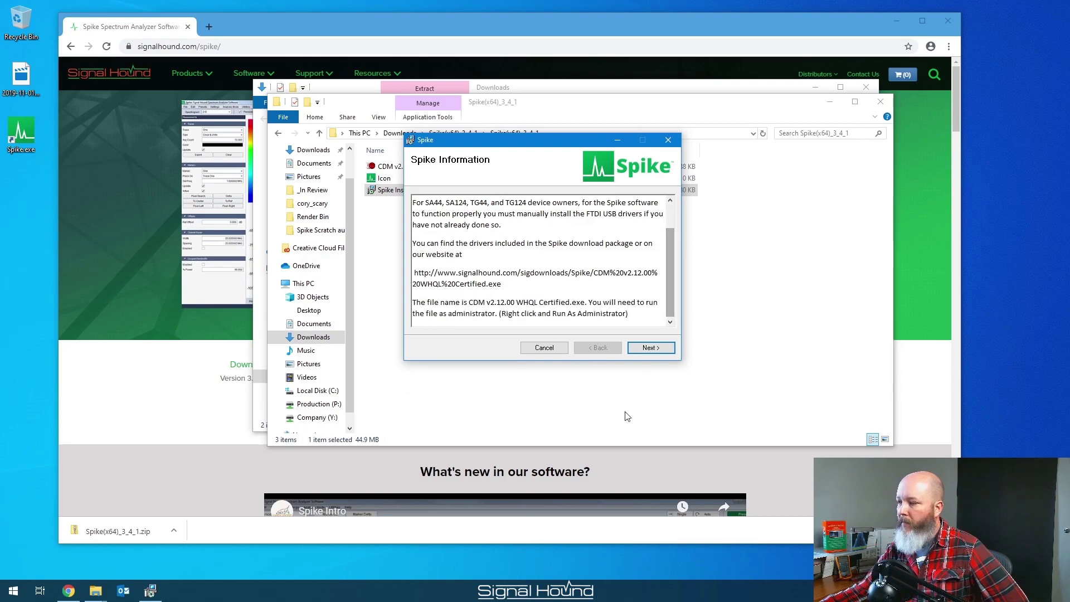
click(653, 350)
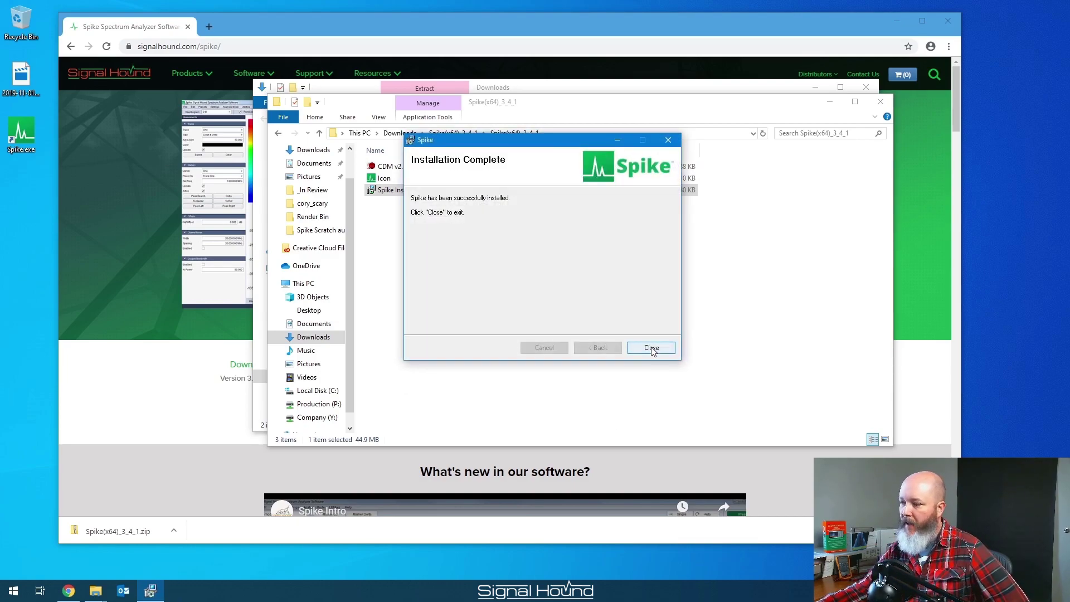
click(652, 349)
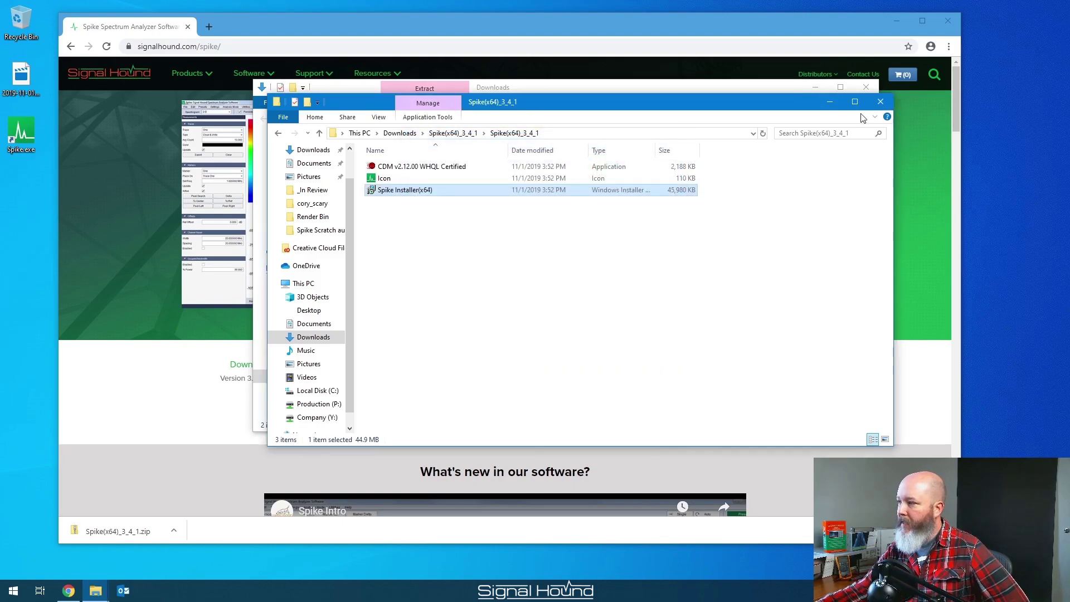
Close both folder windows and Chrome so only the desktop is showing.
click(879, 101)
click(866, 87)
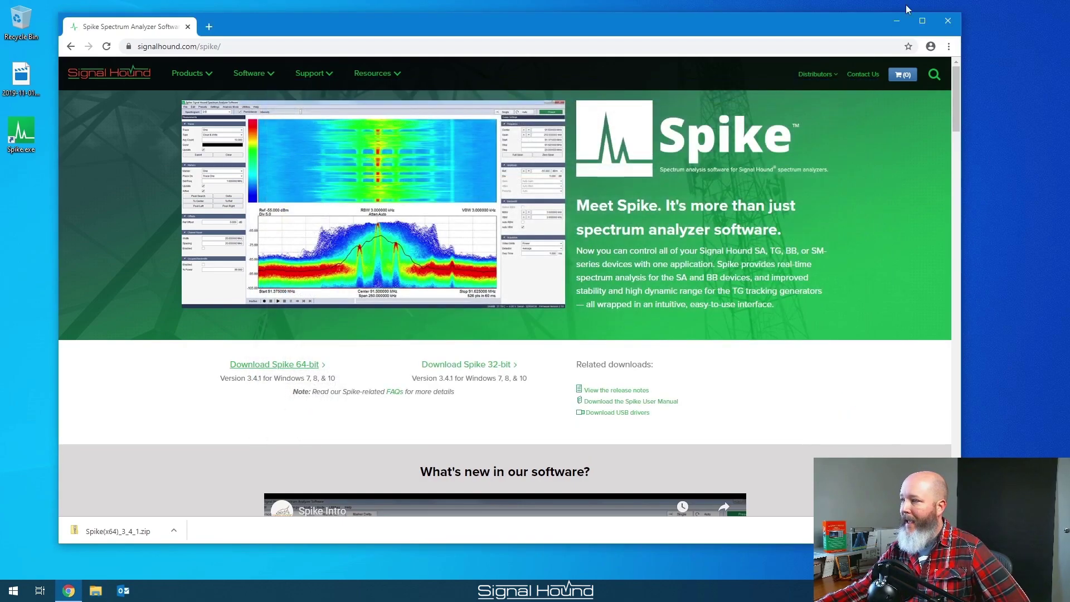
click(947, 20)
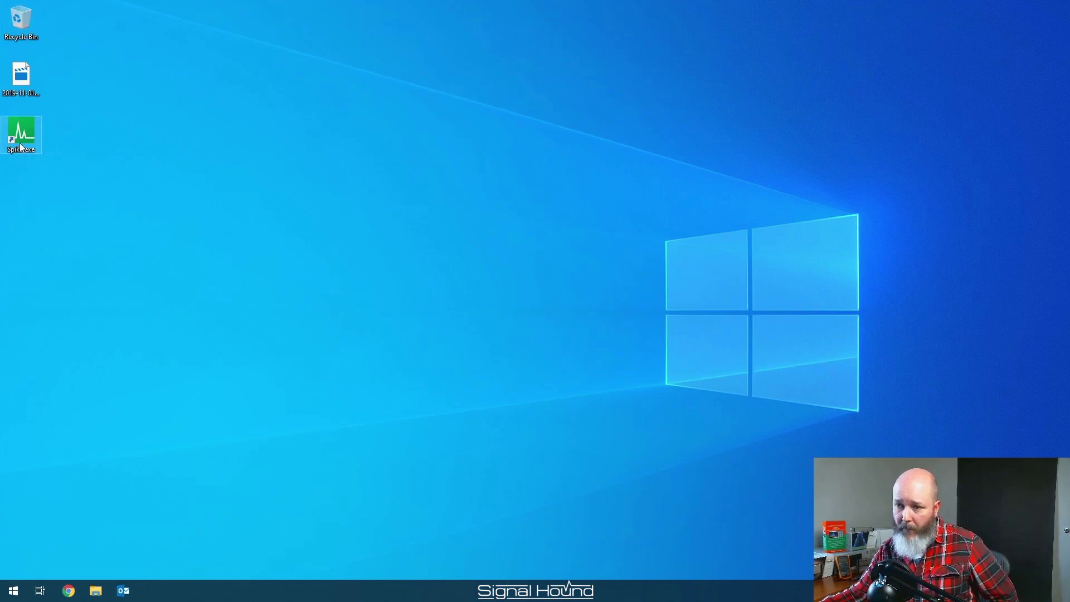
click(13, 590)
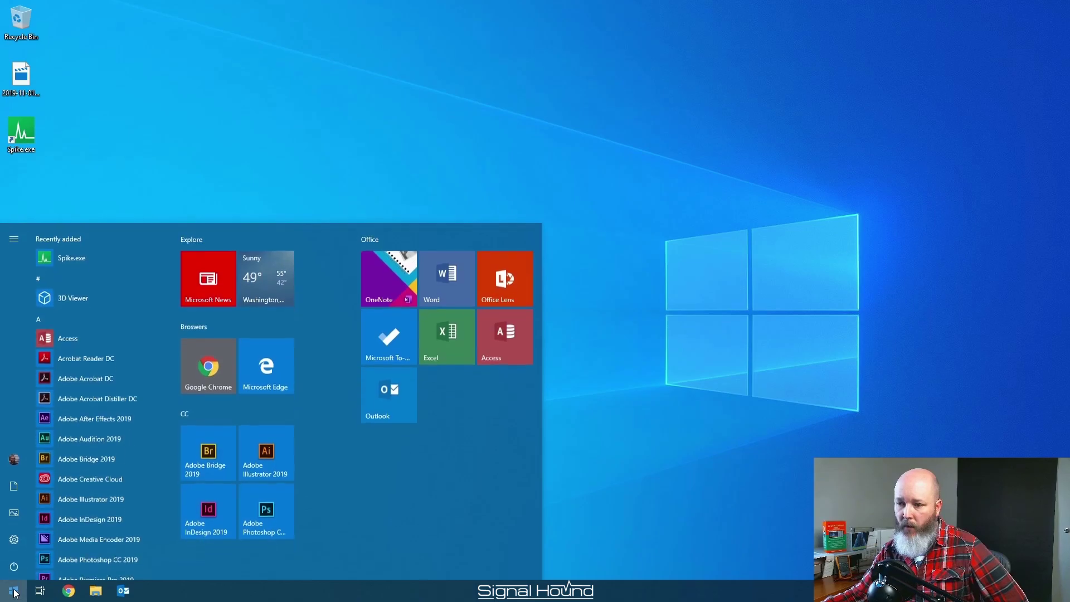
click(128, 157)
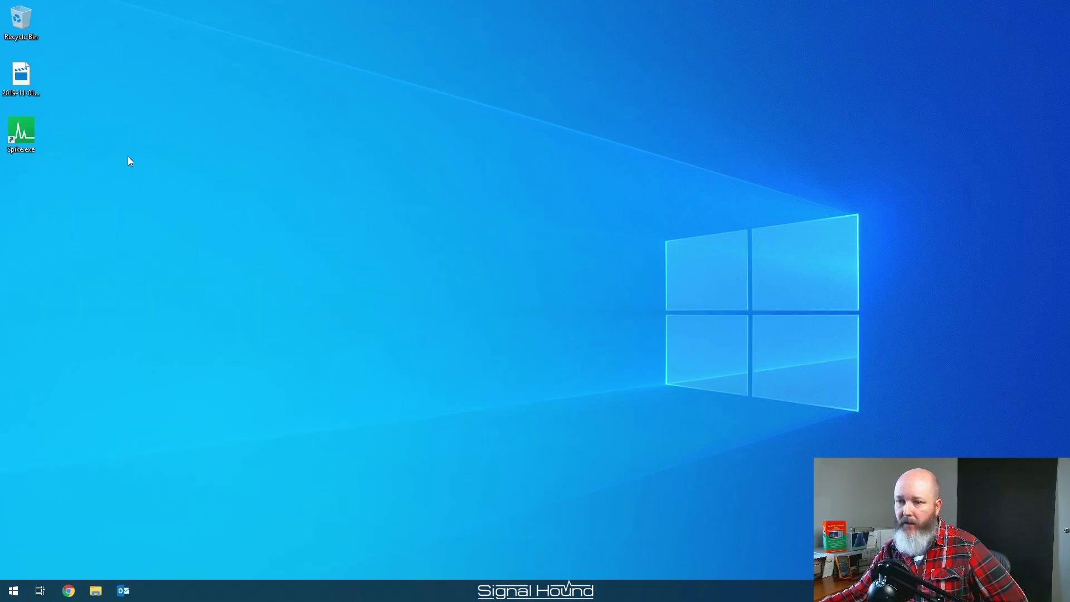
Launch Spike from its desktop shortcut and acknowledge the No Device Found warning.
double_click(19, 130)
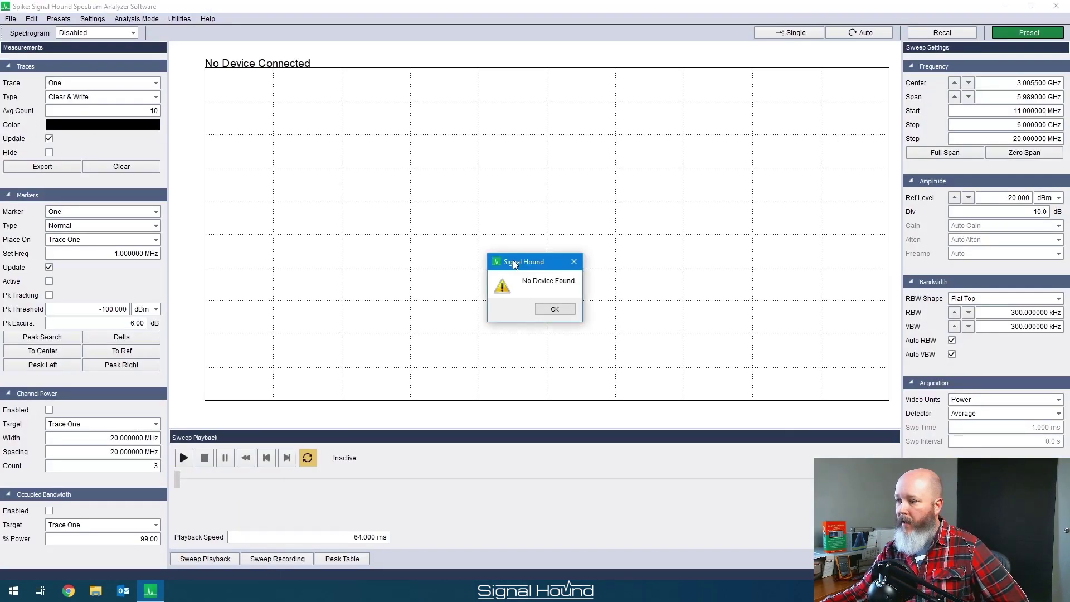
drag(513, 259, 515, 203)
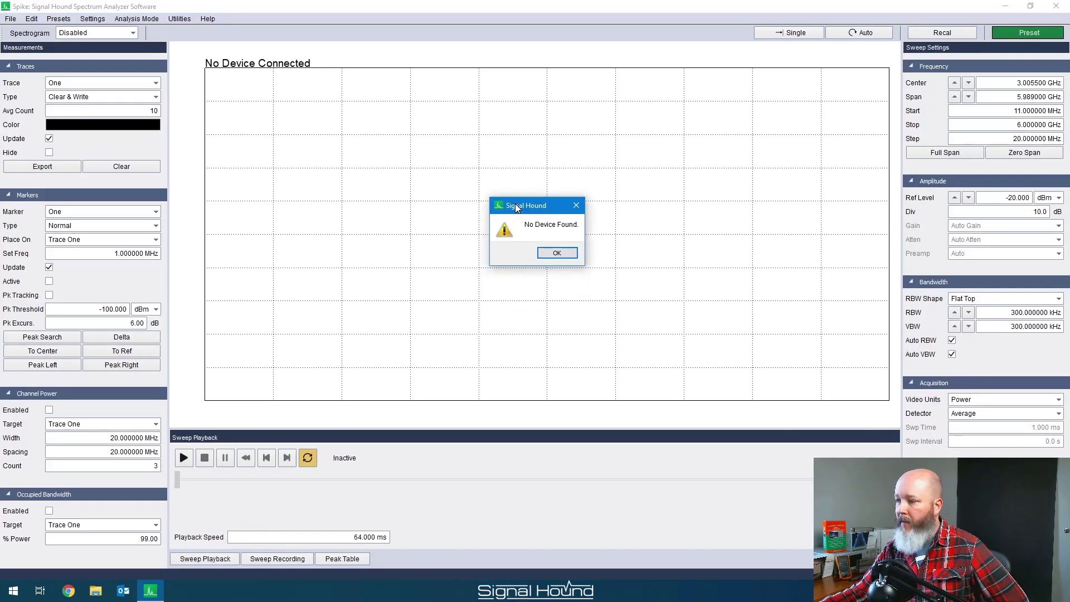
click(559, 252)
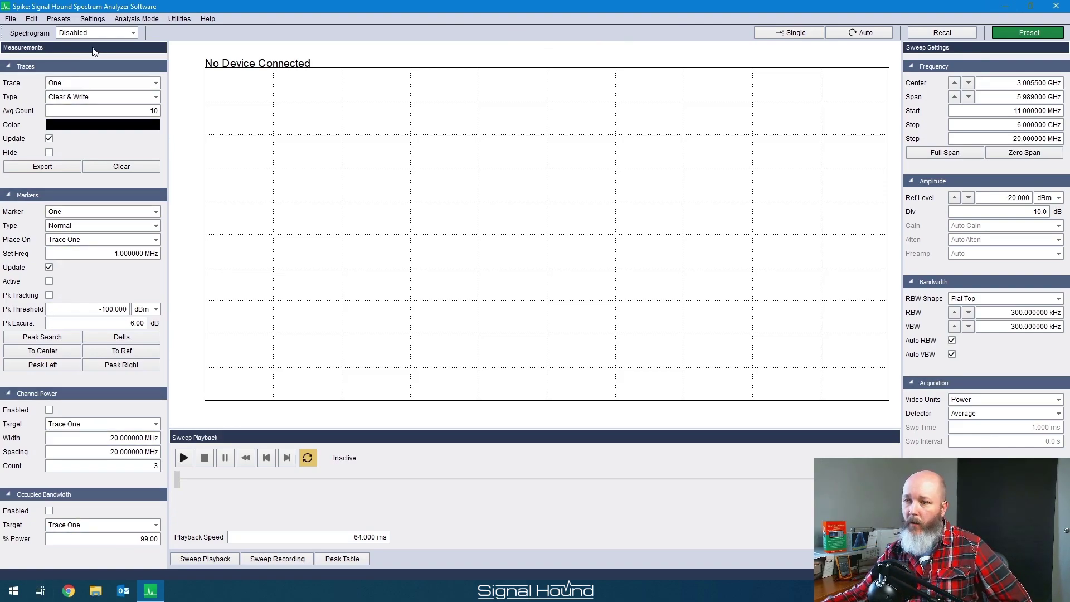
click(150, 22)
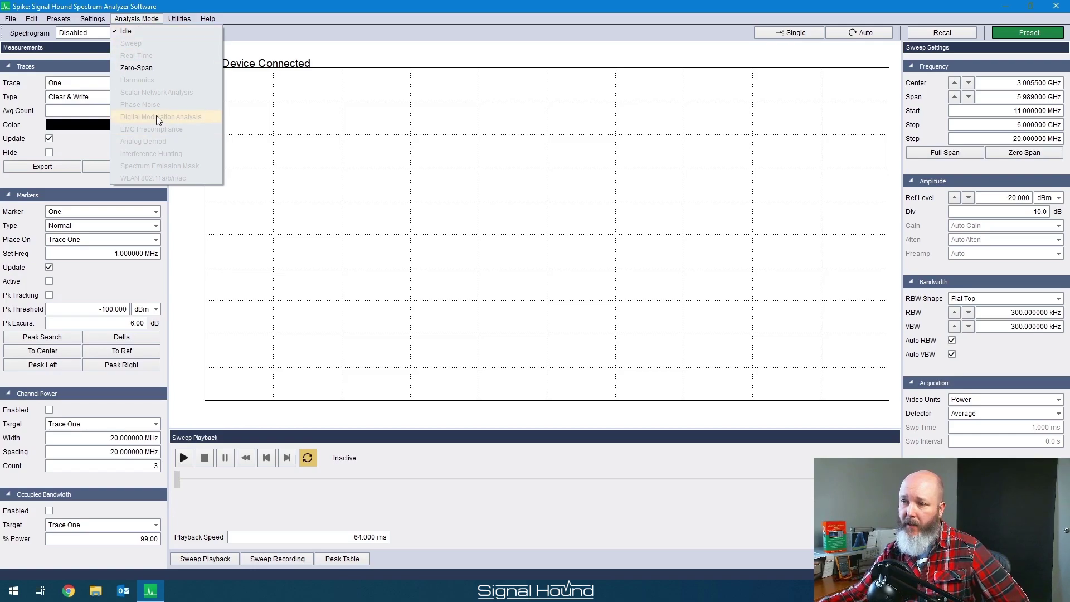
click(255, 16)
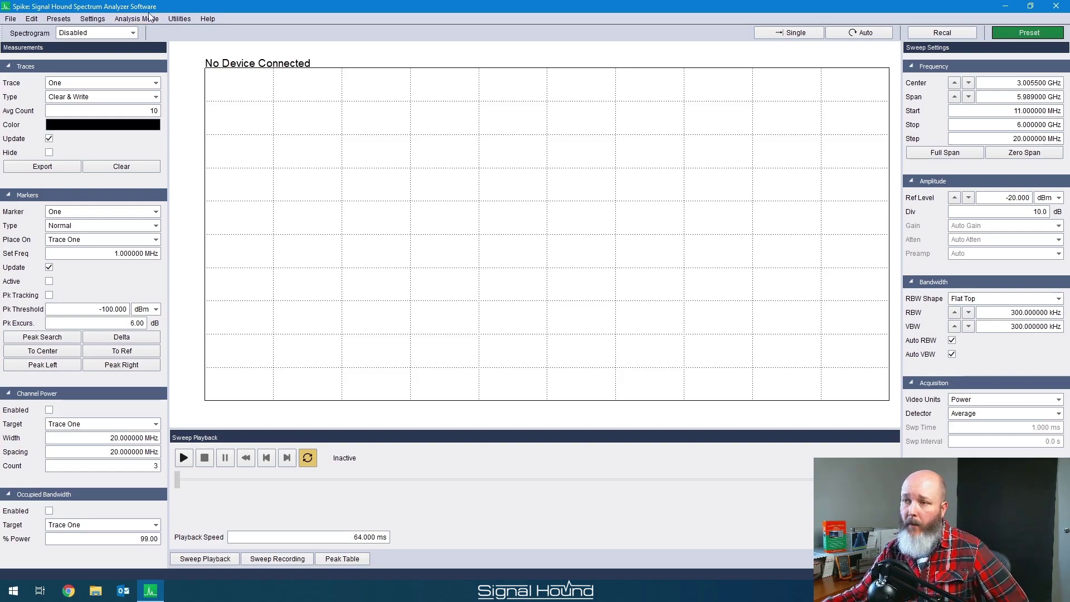
click(147, 22)
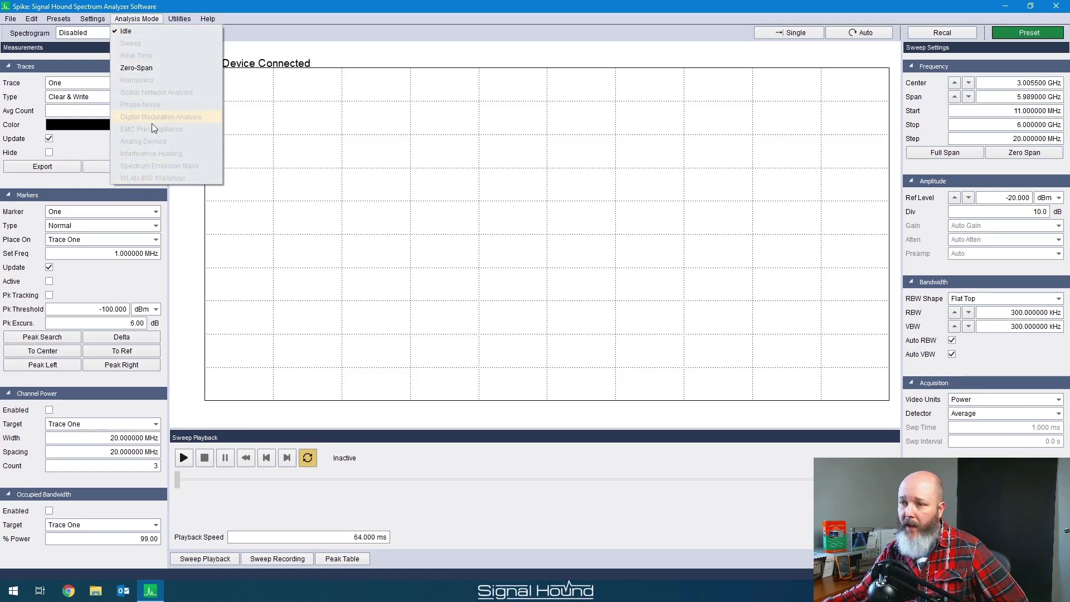
click(256, 31)
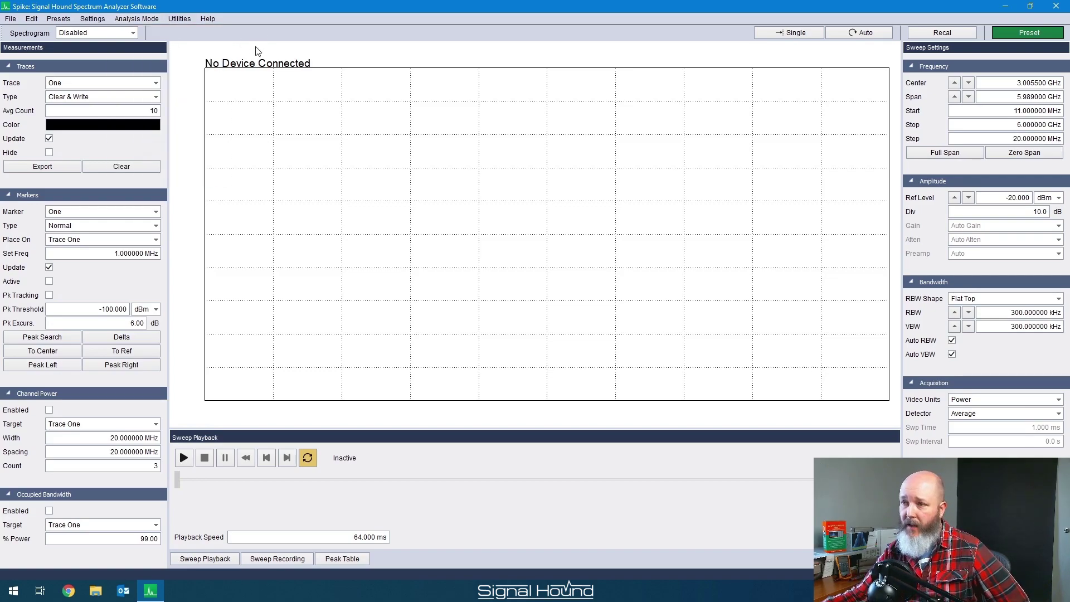
Close the Spike application, leaving the desktop showing.
click(1055, 8)
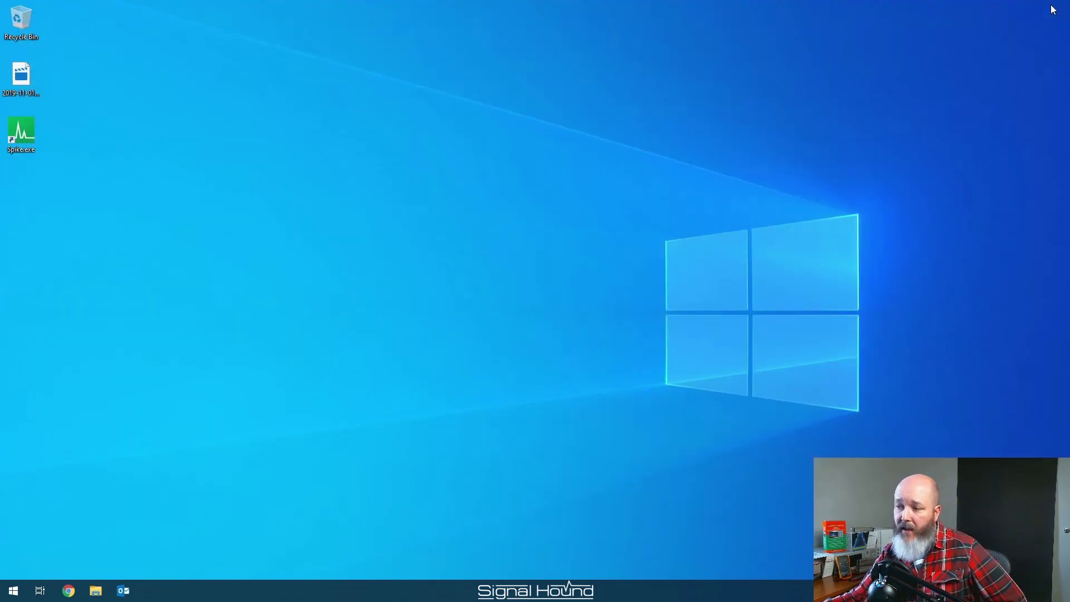